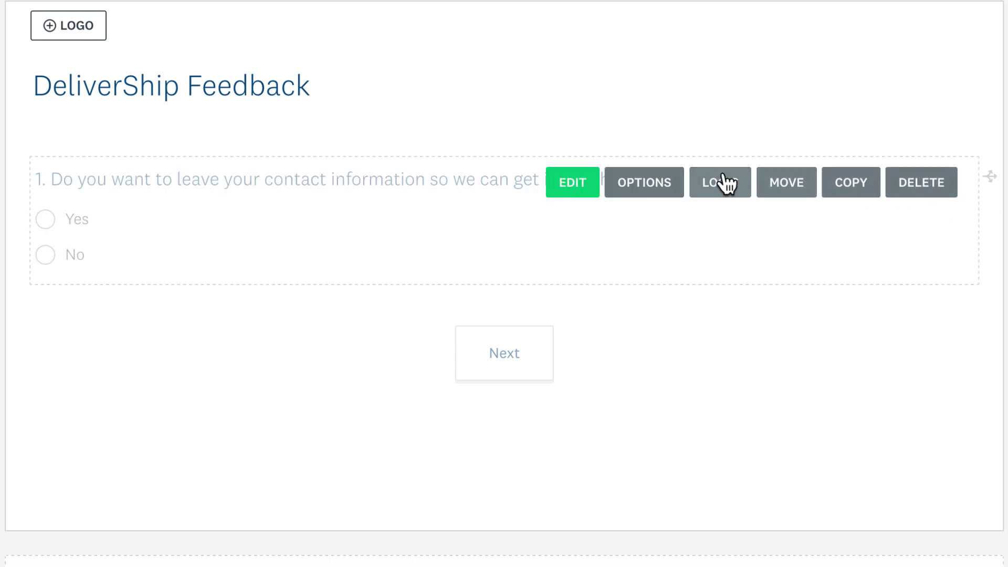
Route question 1's Yes answer to End of survey, replacing the initial P2 choice.
click(726, 183)
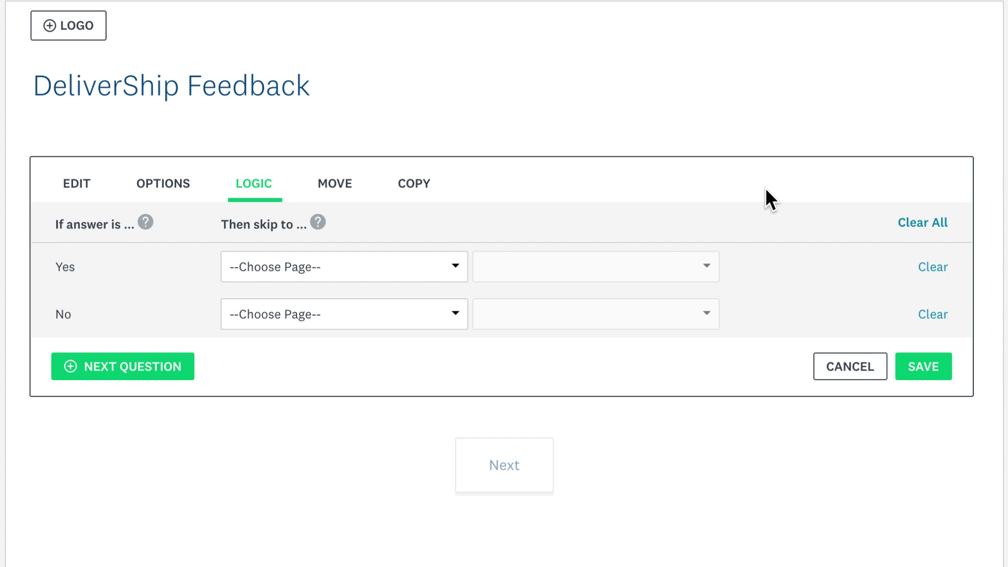
click(461, 269)
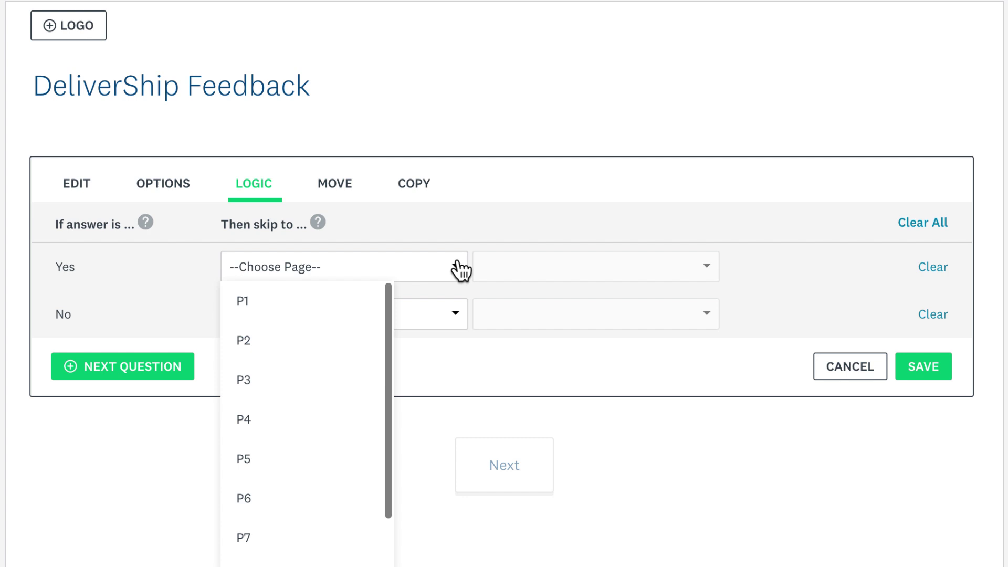
click(369, 341)
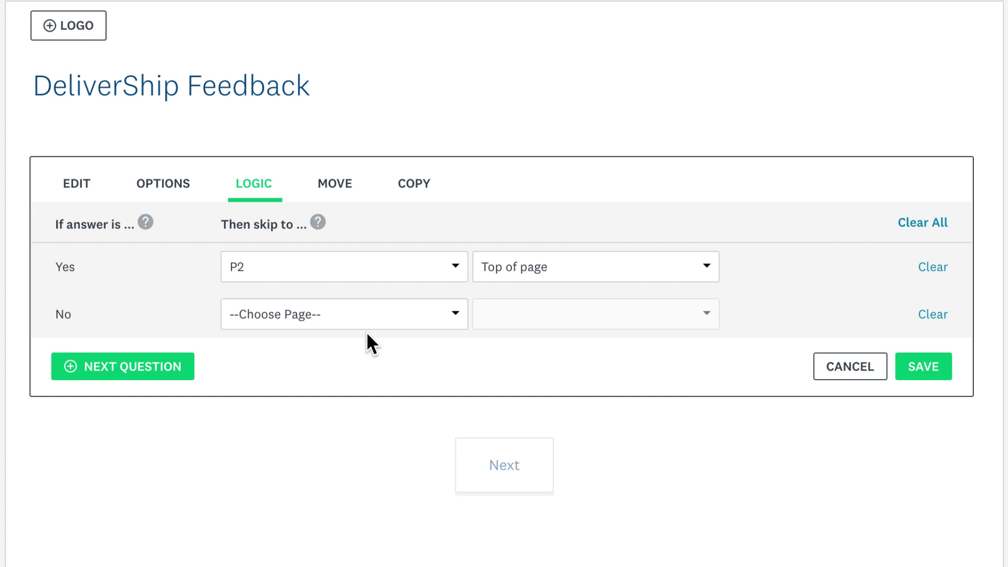
click(458, 271)
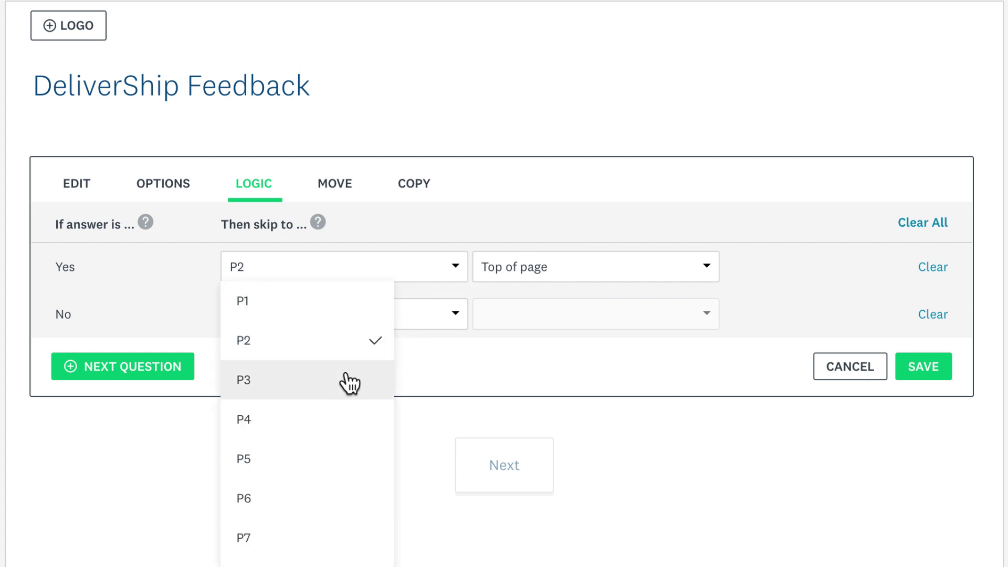
scroll(350, 384, down, 1)
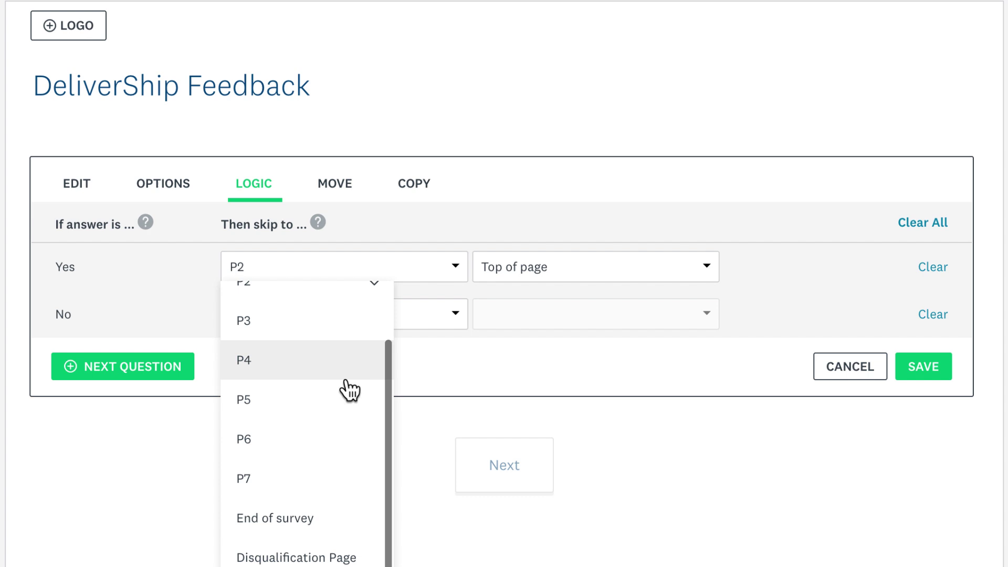
click(362, 532)
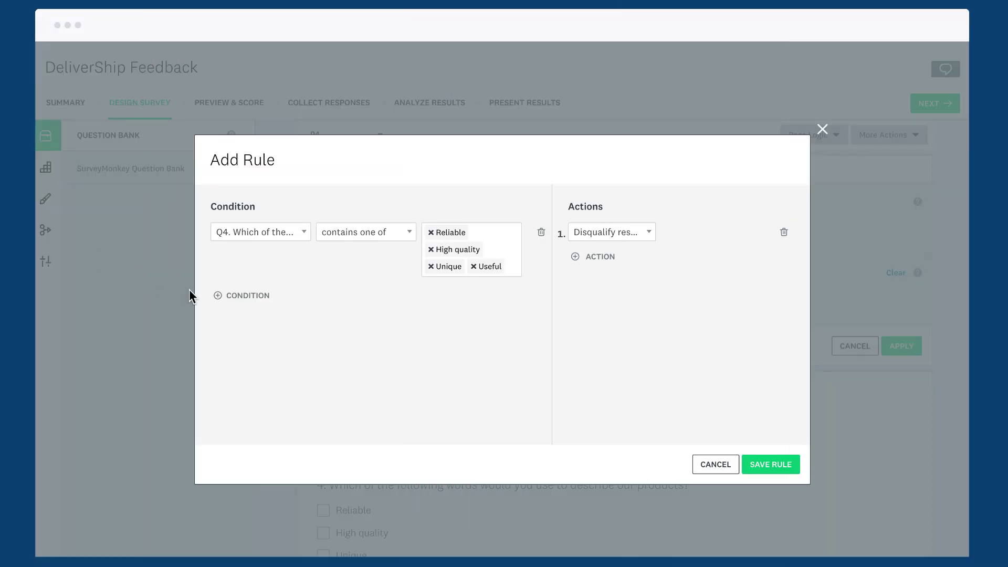
Add a second rule condition on Q4 answers checking for None of the above.
click(204, 297)
click(237, 318)
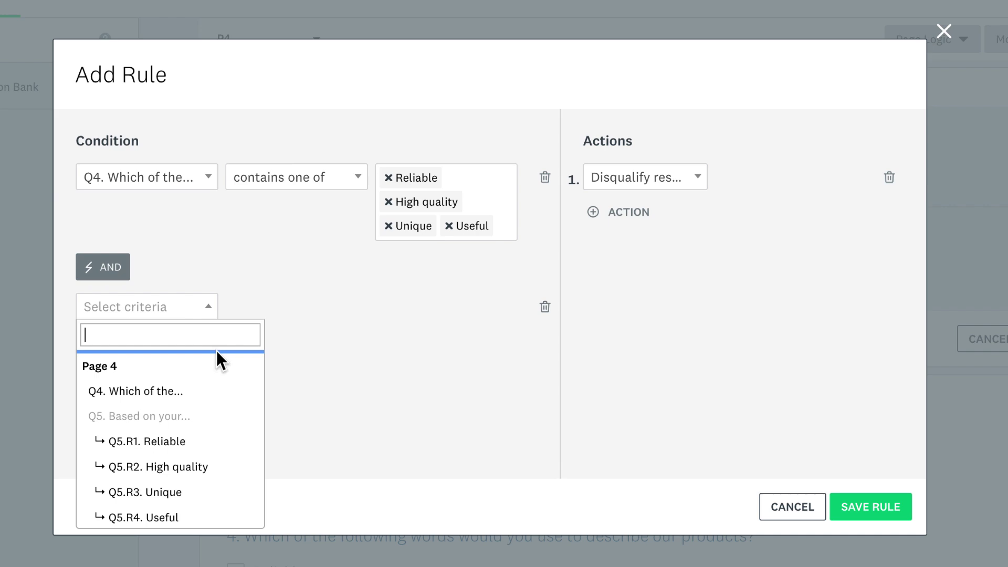
click(223, 384)
click(345, 317)
click(359, 389)
click(482, 320)
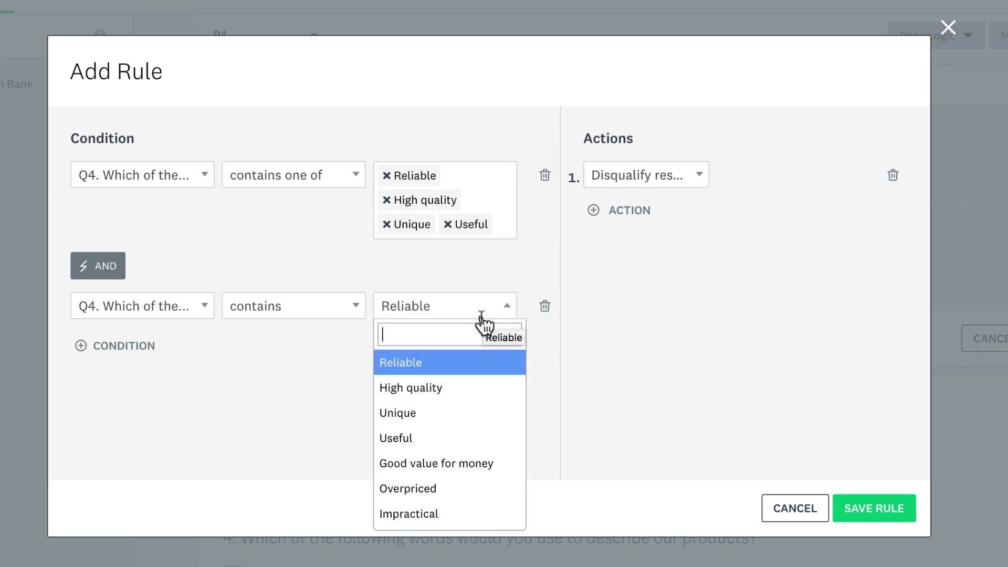
scroll(468, 444, down, 2)
click(457, 511)
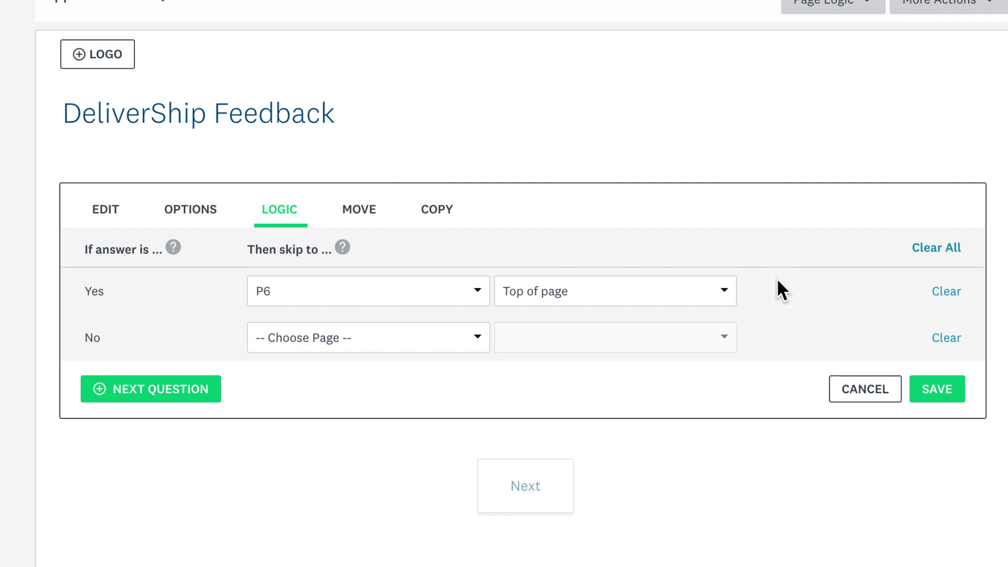
Skip Yes answers to the Contact Info question on P6 and advance the preview past question 1.
click(726, 291)
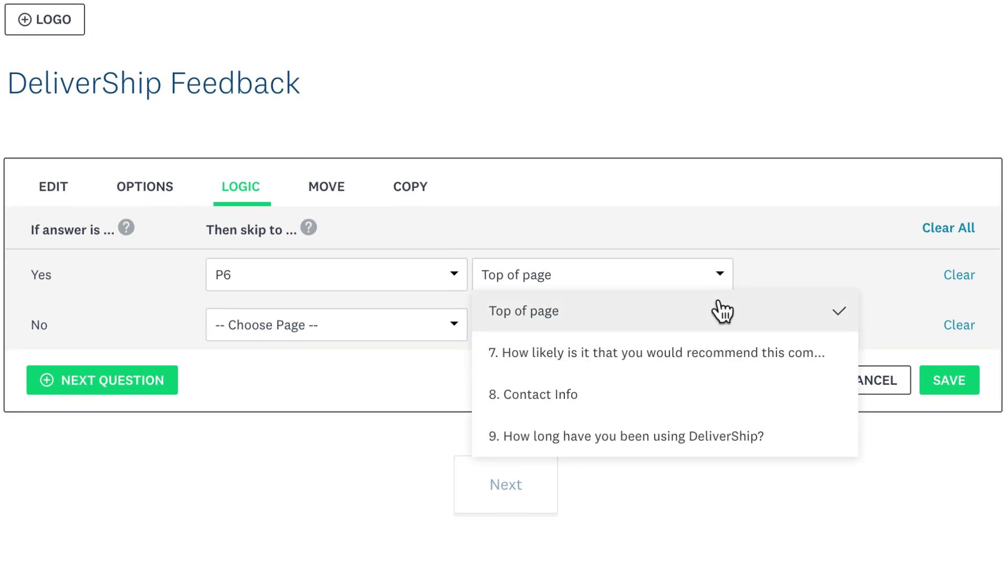
click(722, 397)
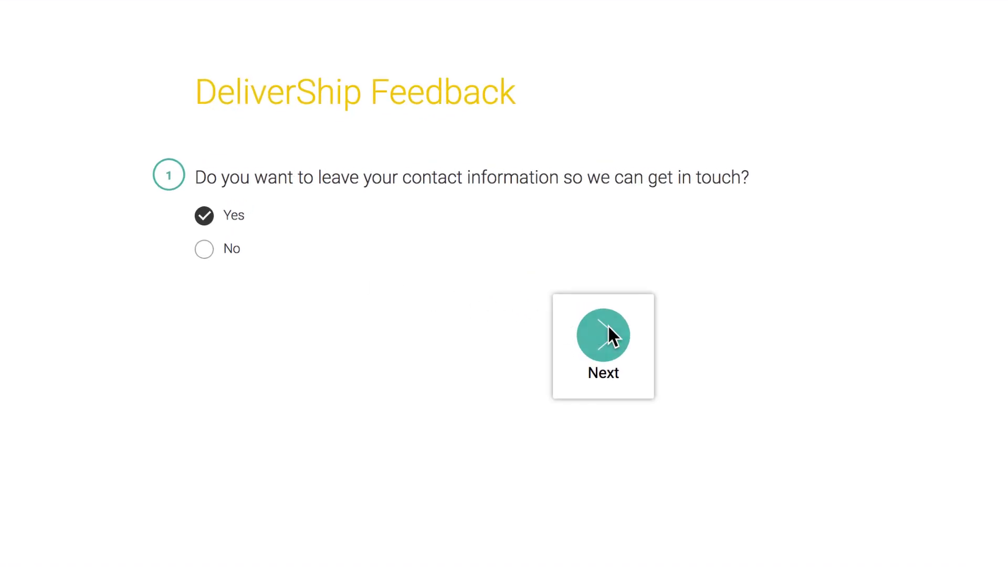
click(607, 324)
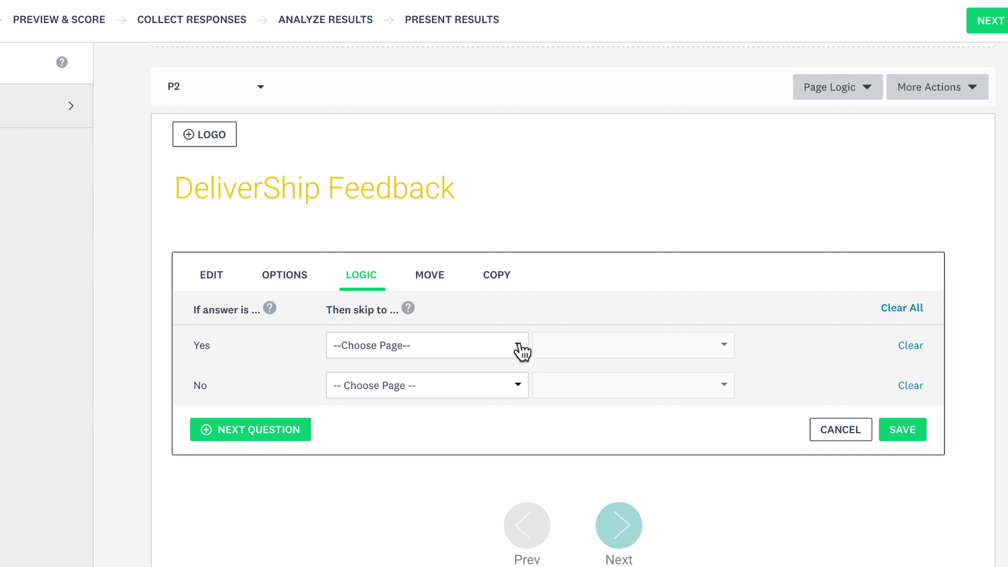
Set the Yes row's page to P1, which triggers the circular-logic warning.
click(519, 348)
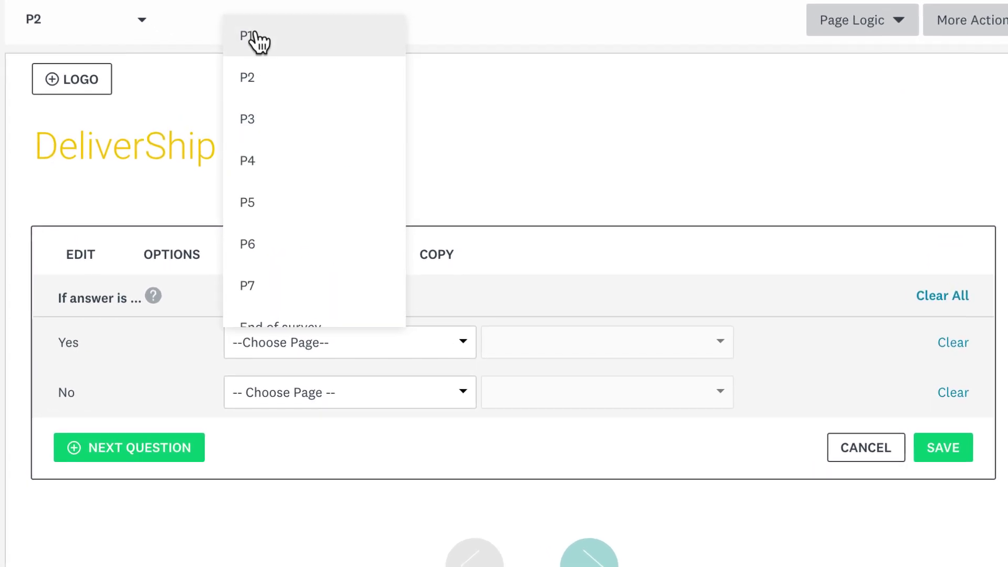
click(258, 42)
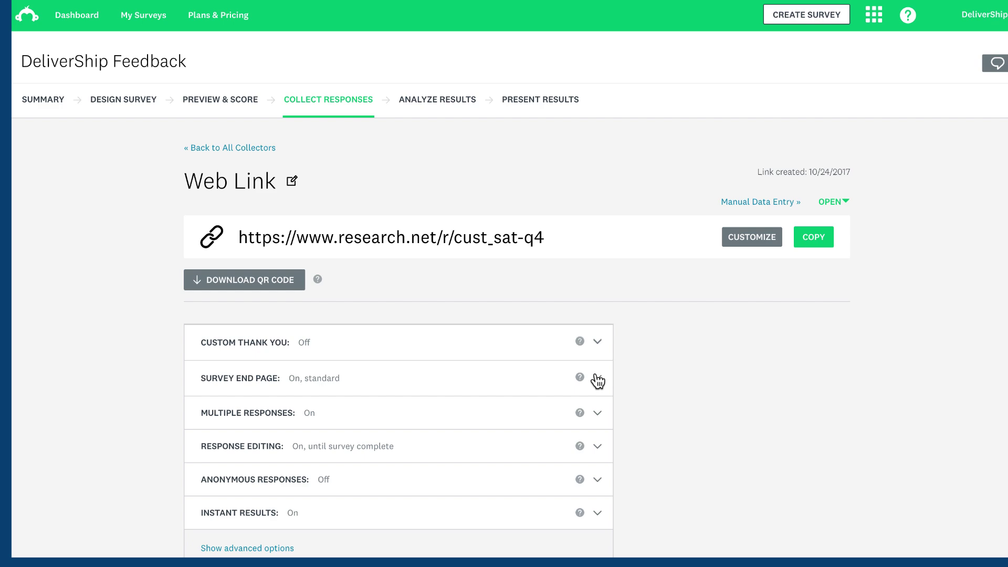
Set the Web Link's Survey End Page to Off, looping back for another response.
click(578, 391)
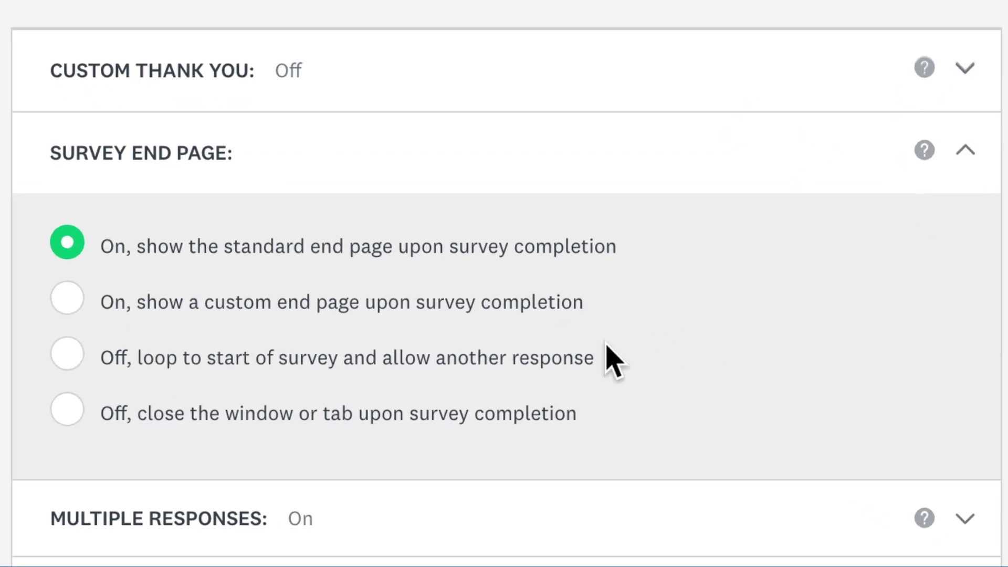
click(563, 374)
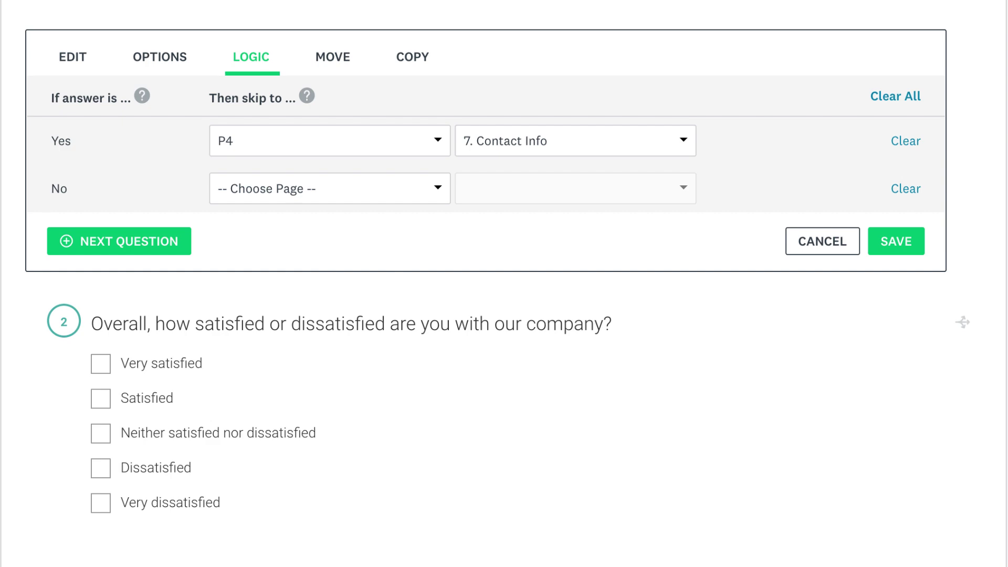
Open question 2's skip logic and drag a Page Break into the survey.
mouse_move(472, 409)
click(689, 335)
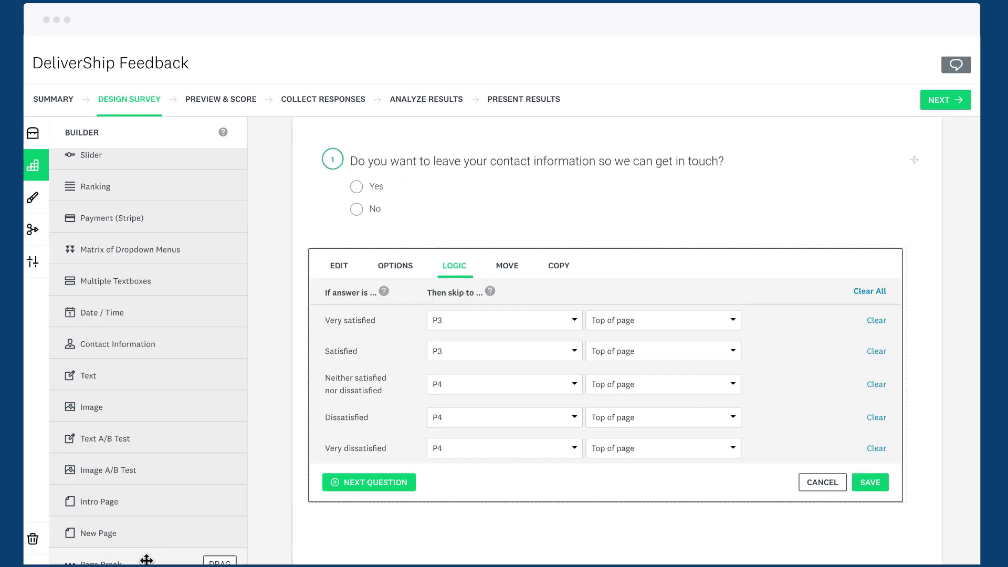
mouse_move(139, 559)
mouse_down()
mouse_move(247, 527)
mouse_move(575, 272)
mouse_up()
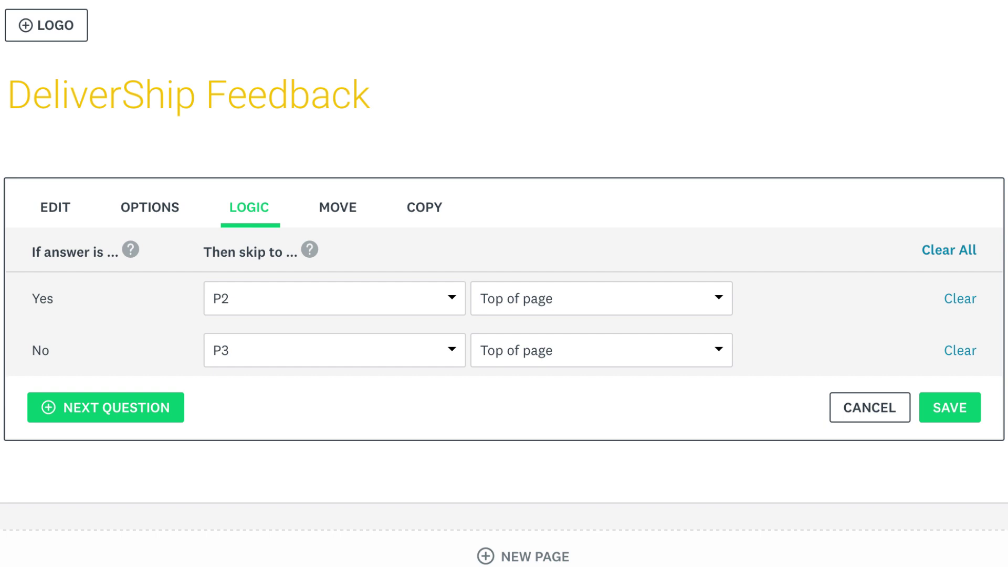
scroll(990, 371, down, 3)
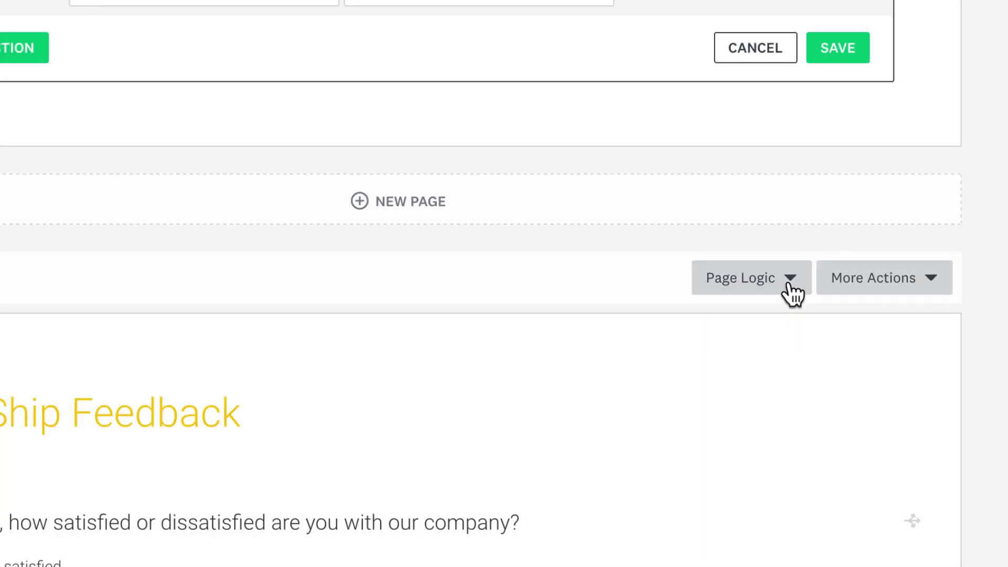
Apply page skip logic so page P2 jumps to page P4.
click(792, 286)
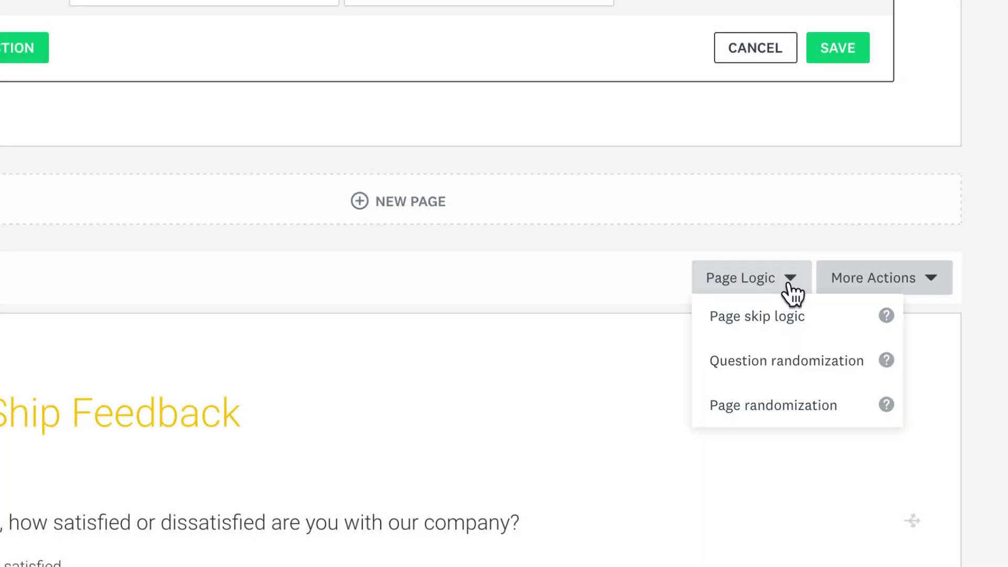
click(828, 319)
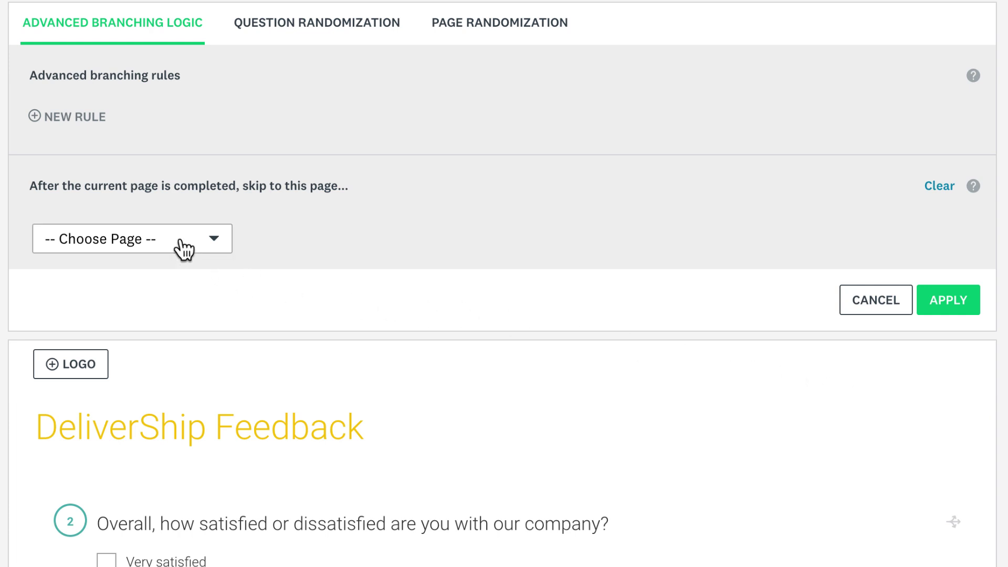
click(182, 239)
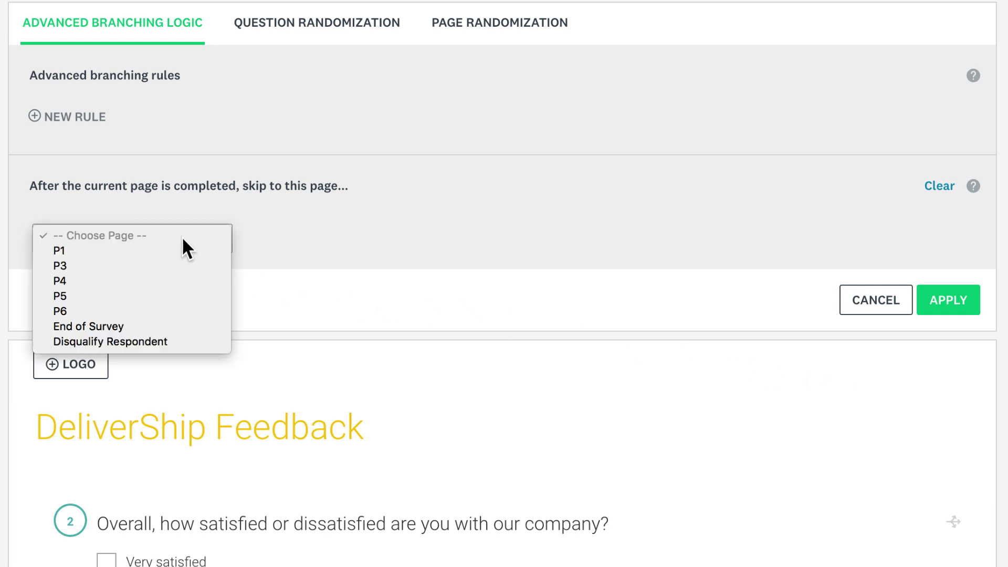
click(176, 281)
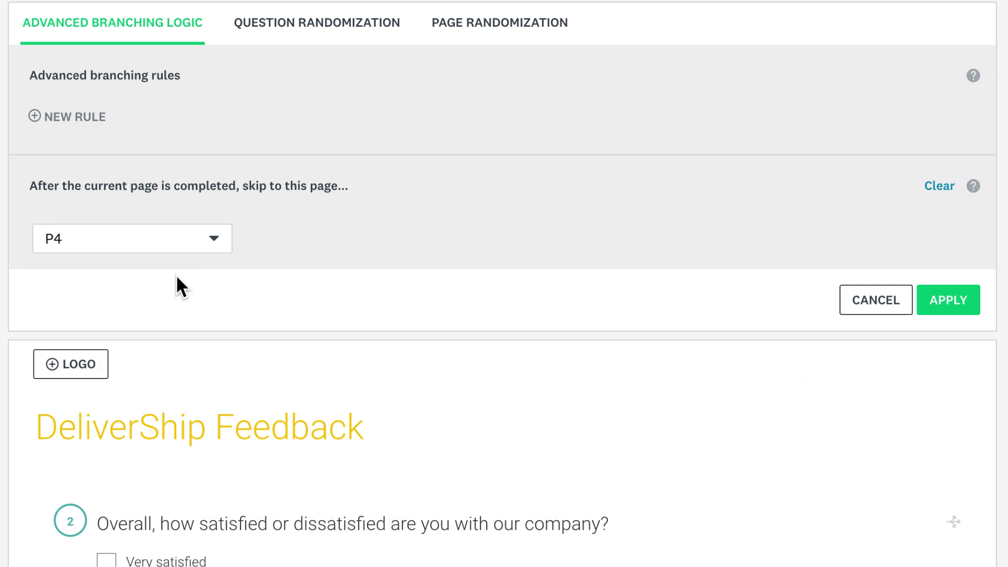
click(959, 300)
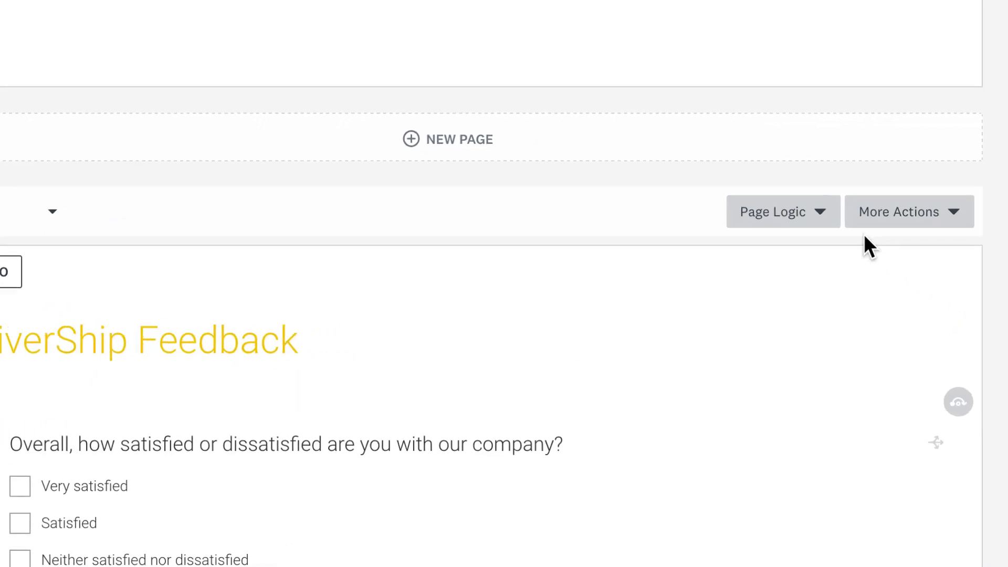
Close the Page Logic menu on page P2.
click(821, 213)
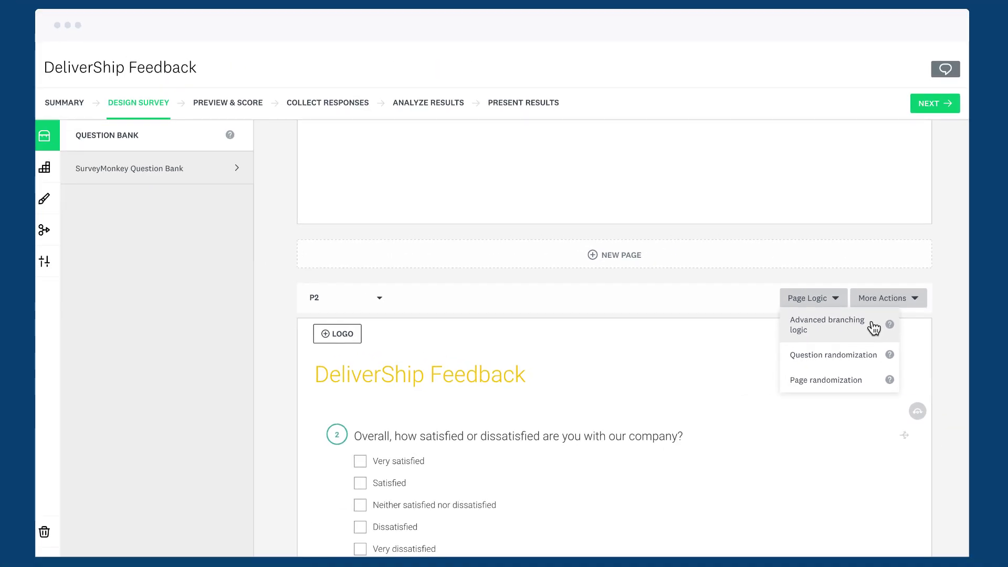
scroll(867, 329, up, 3)
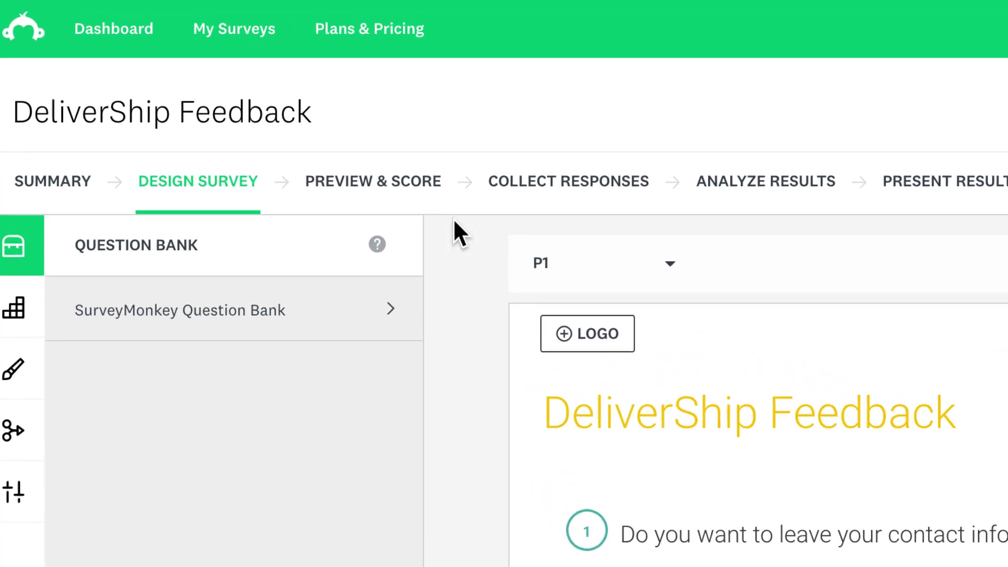
Show the Preview Logic map and answer No on question 1 to test its skip.
click(397, 193)
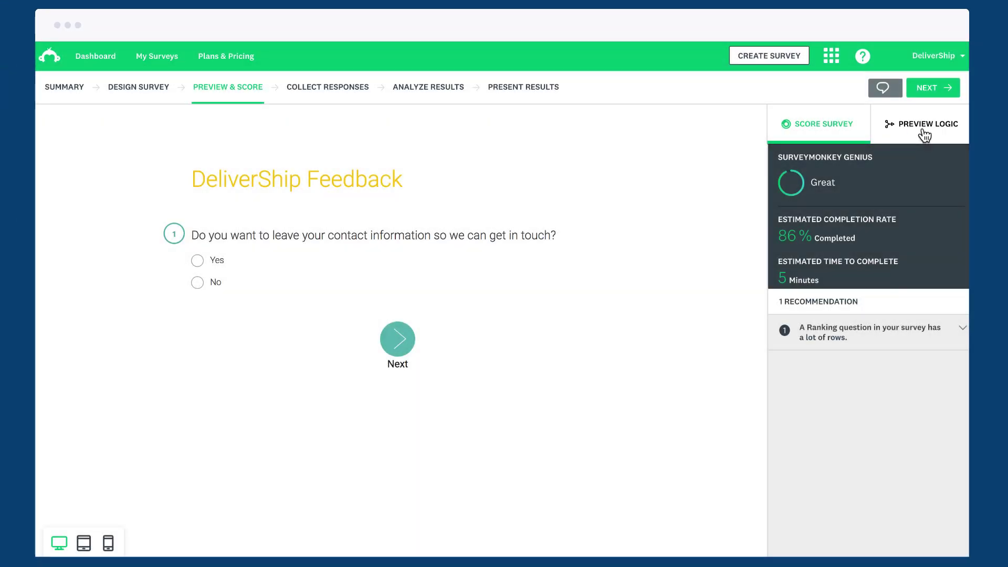
click(920, 131)
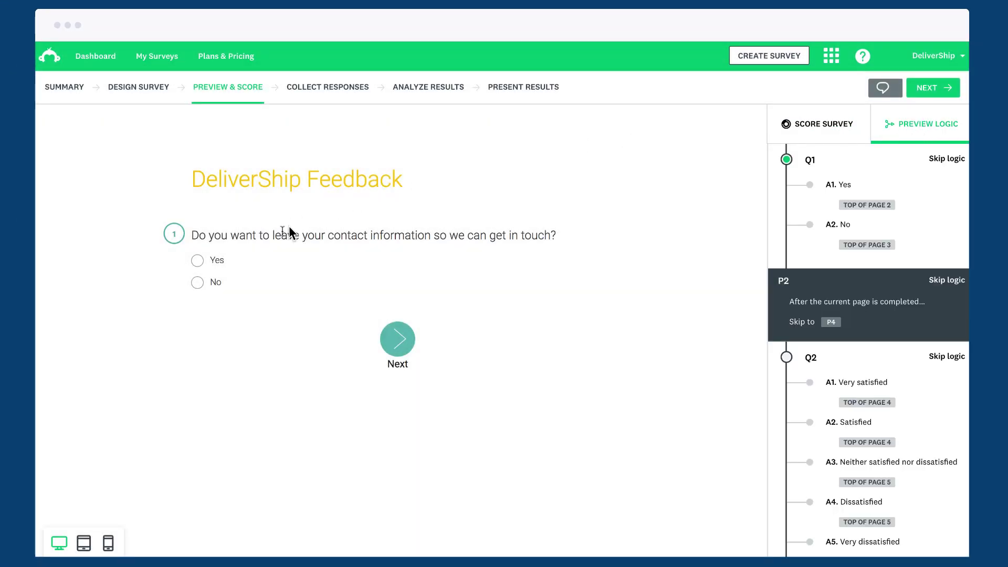
click(219, 284)
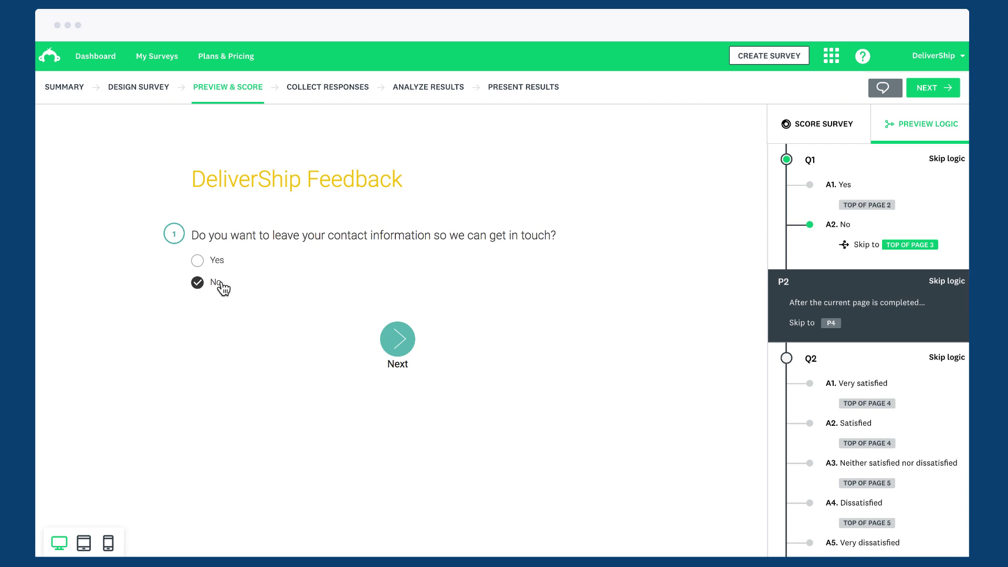